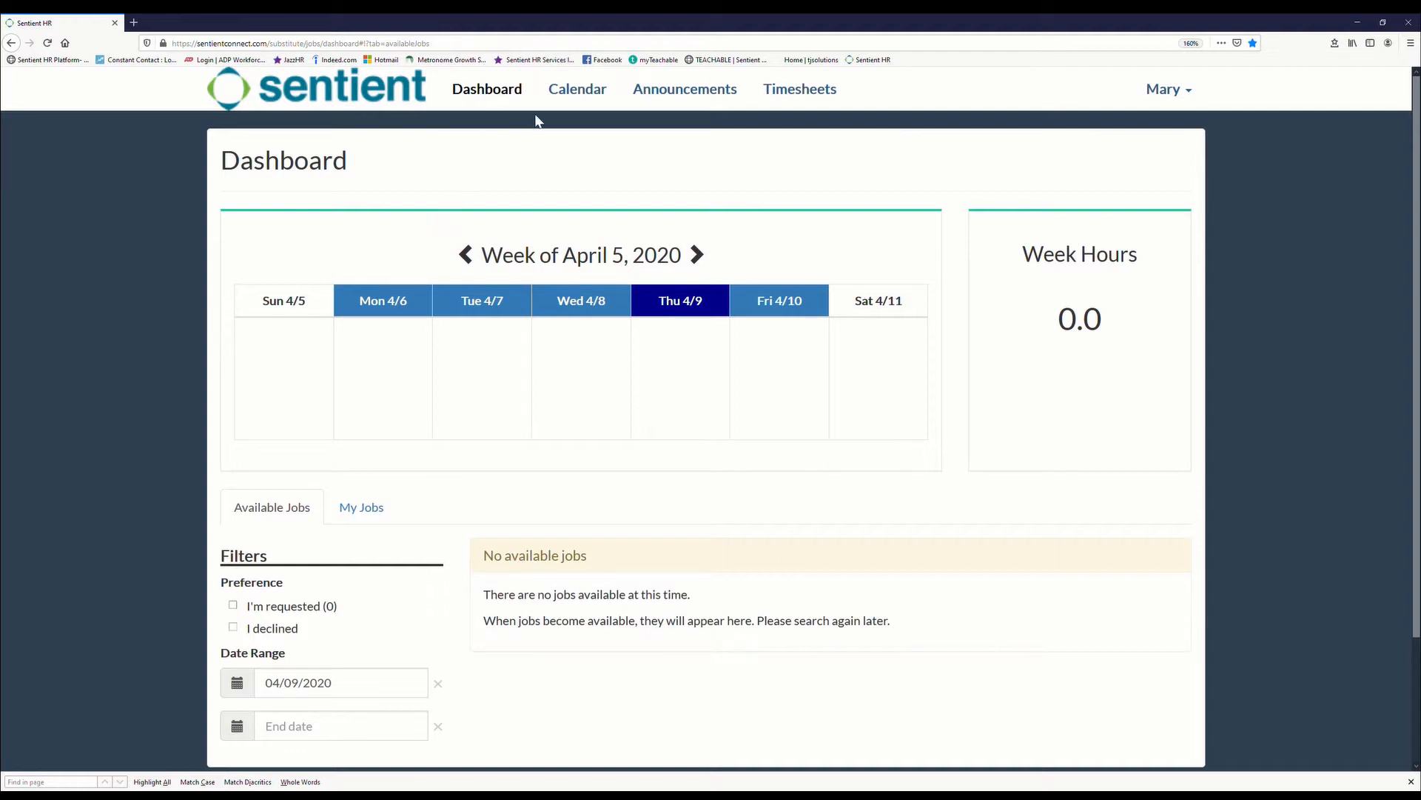
Step: Open the April 2020 calendar and start a partial-day leave on April 13 with the leave end set to 1:00pm
click(578, 97)
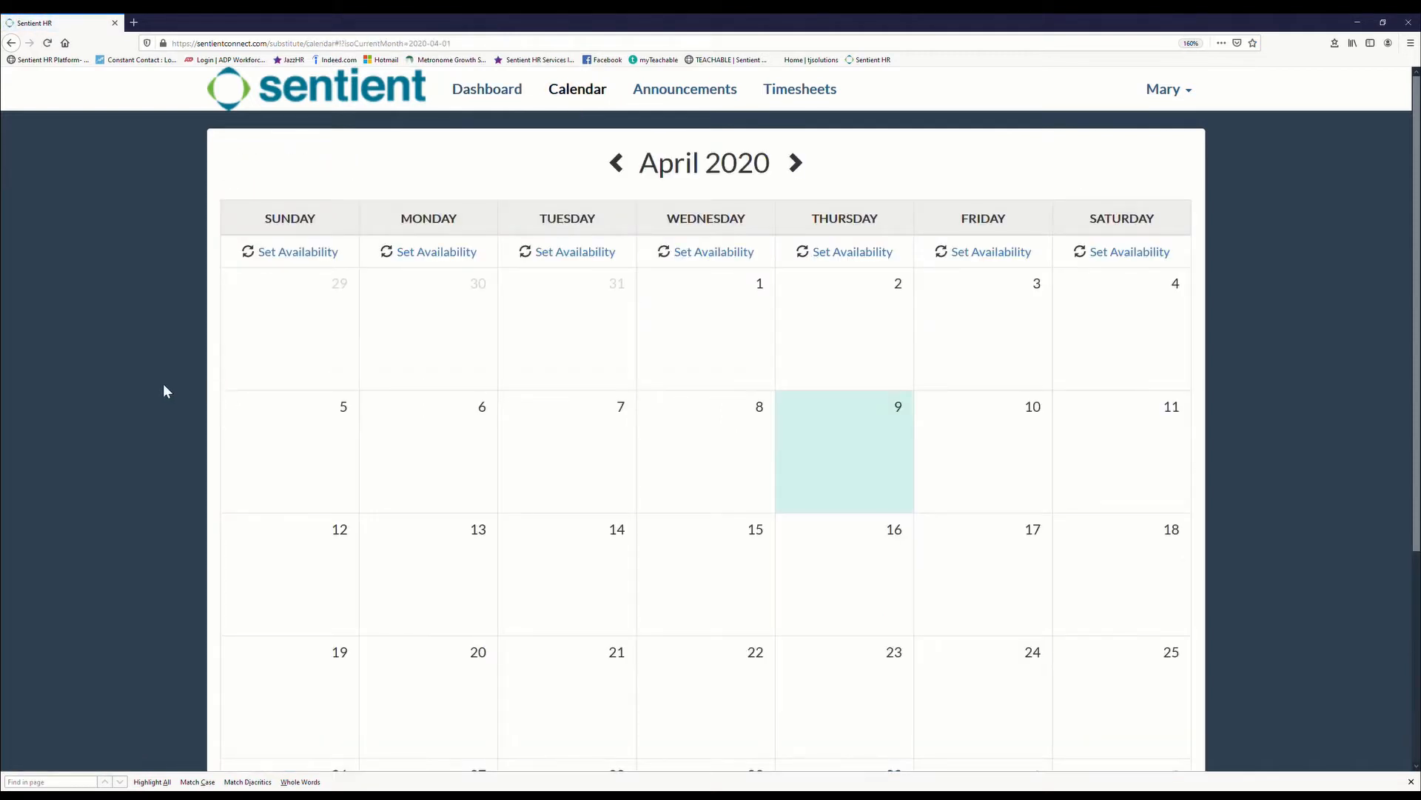
scroll(164, 385, down, 2)
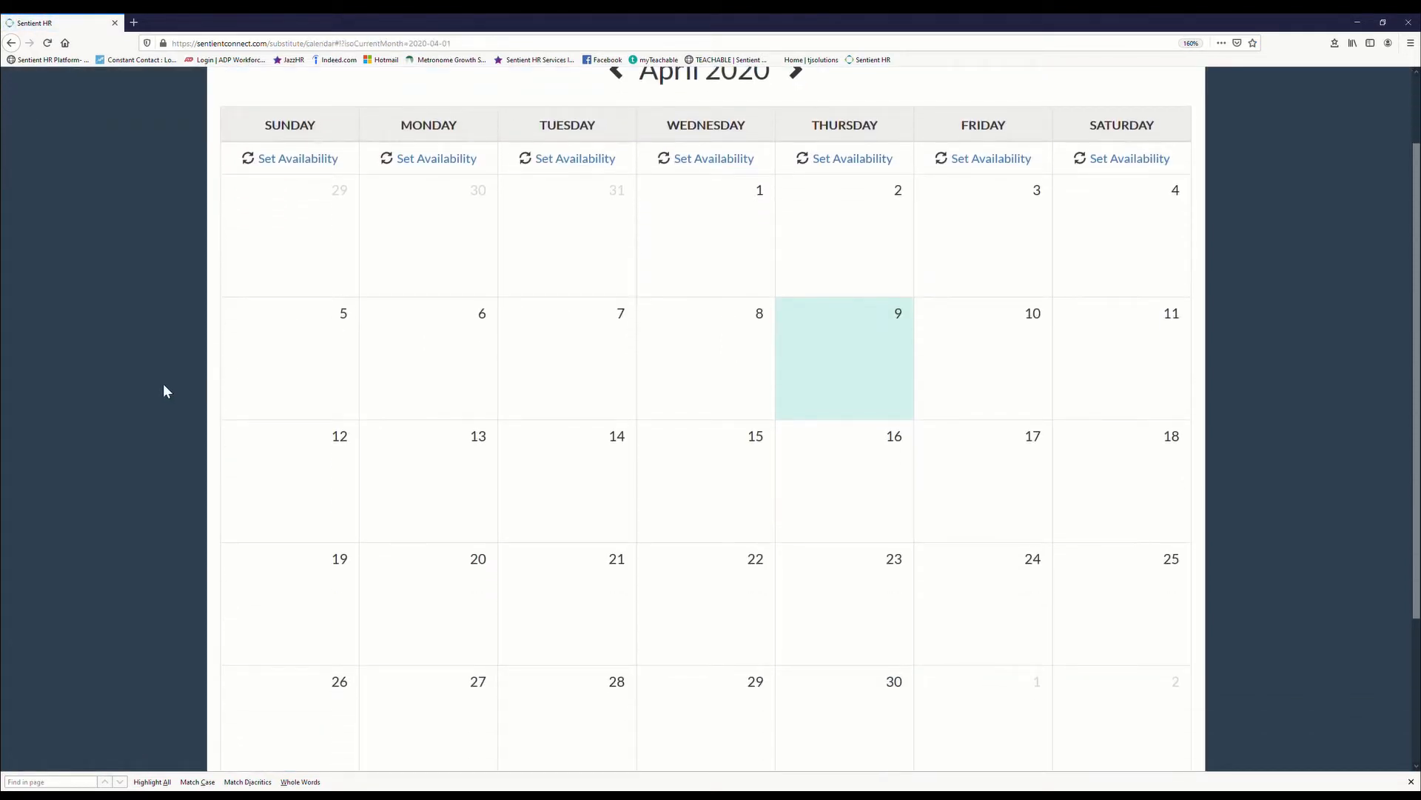
mouse_move(400, 482)
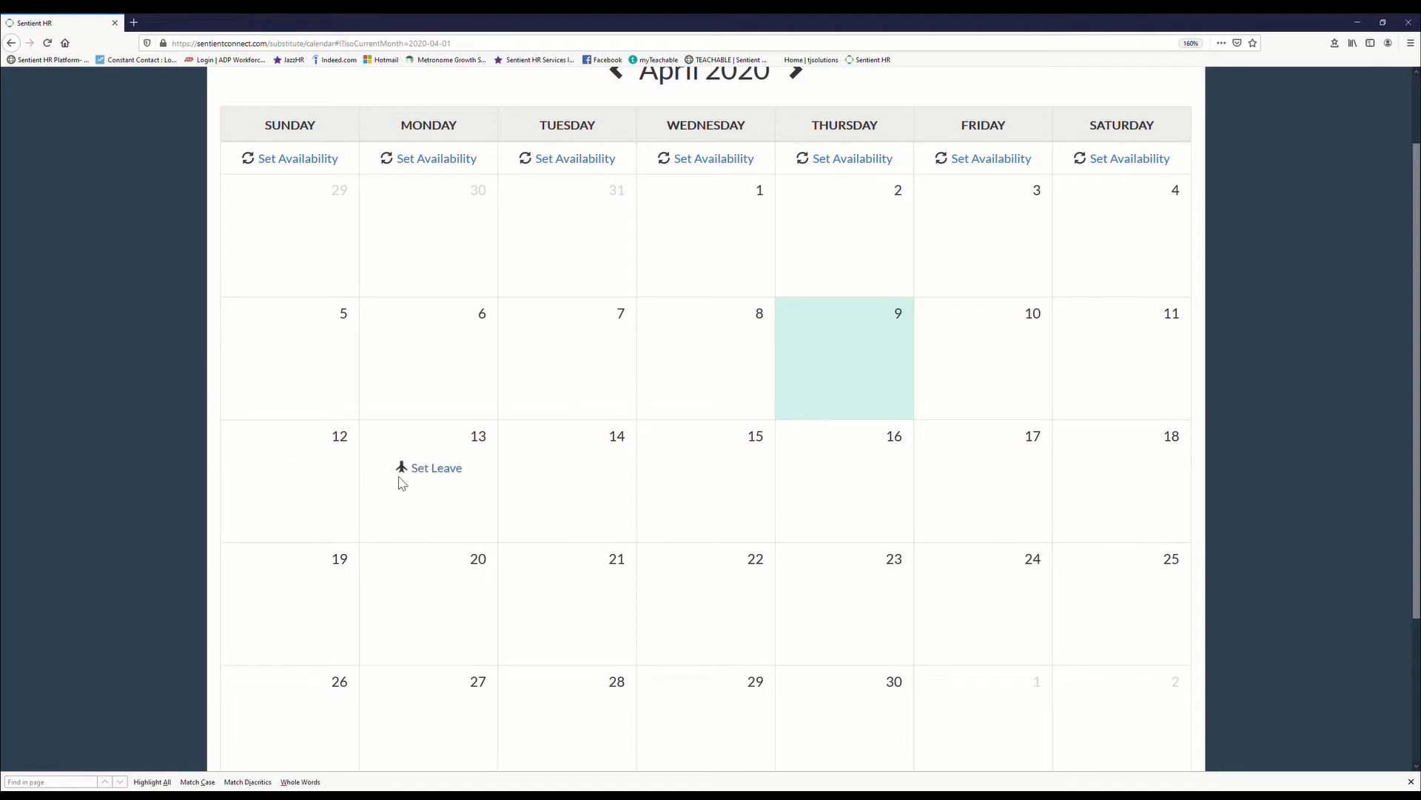
click(436, 469)
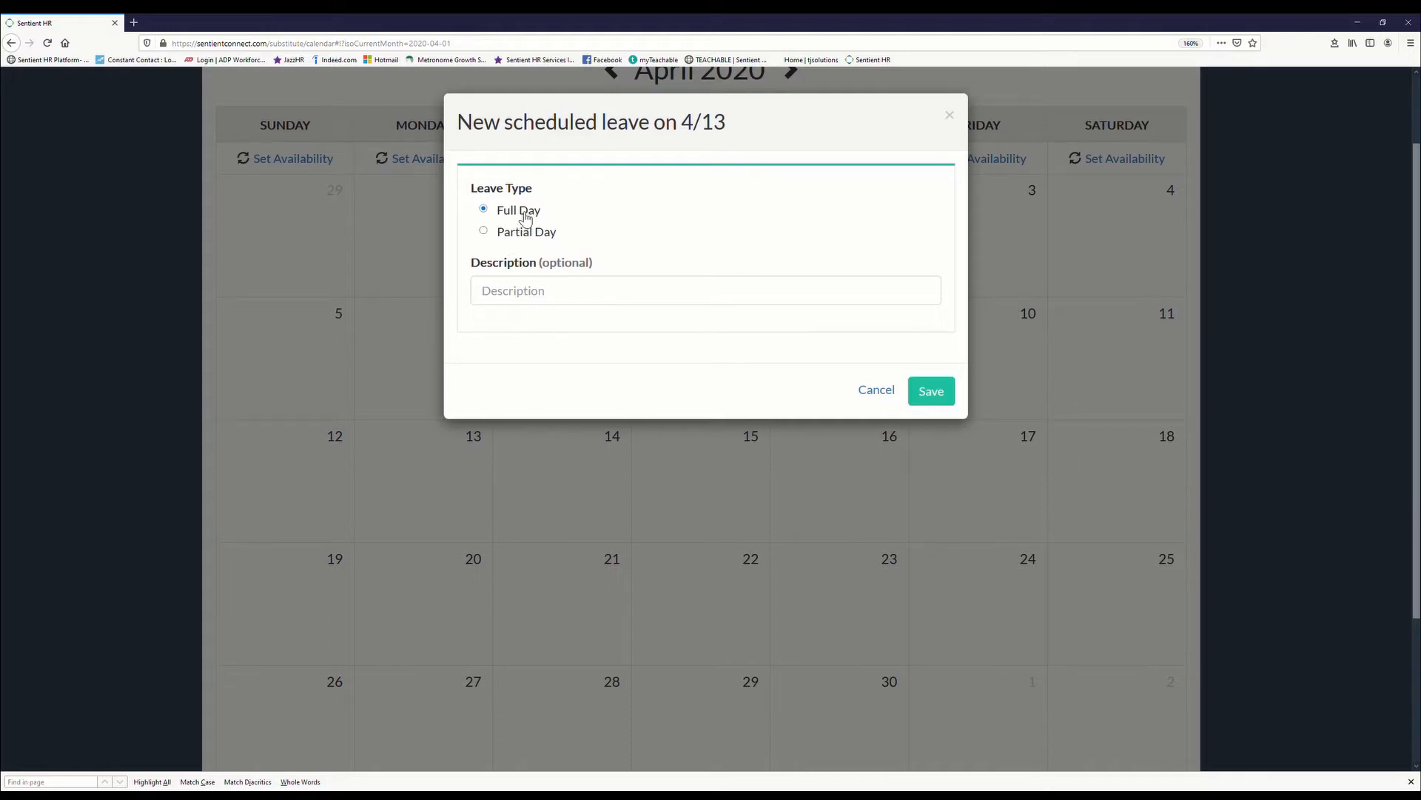
click(485, 232)
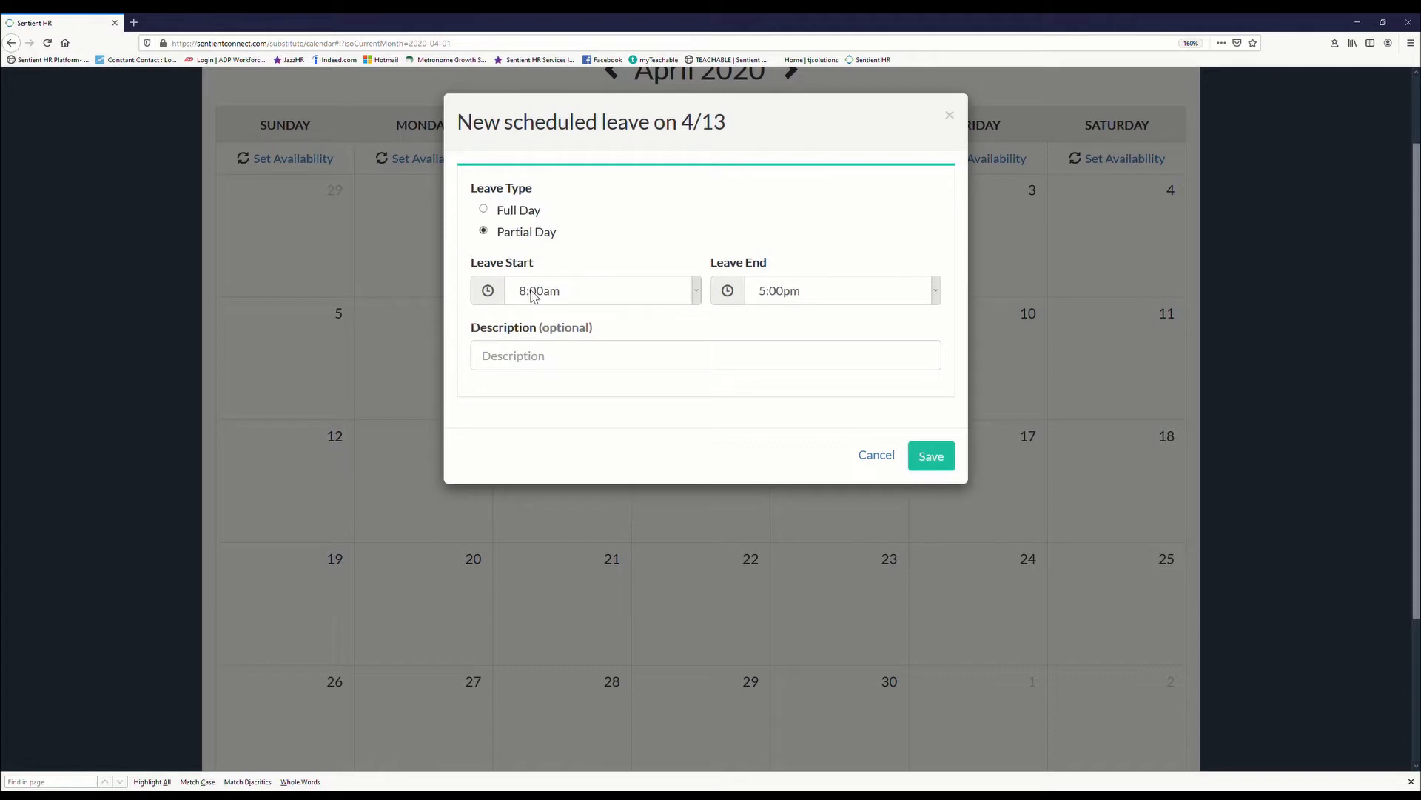
click(768, 299)
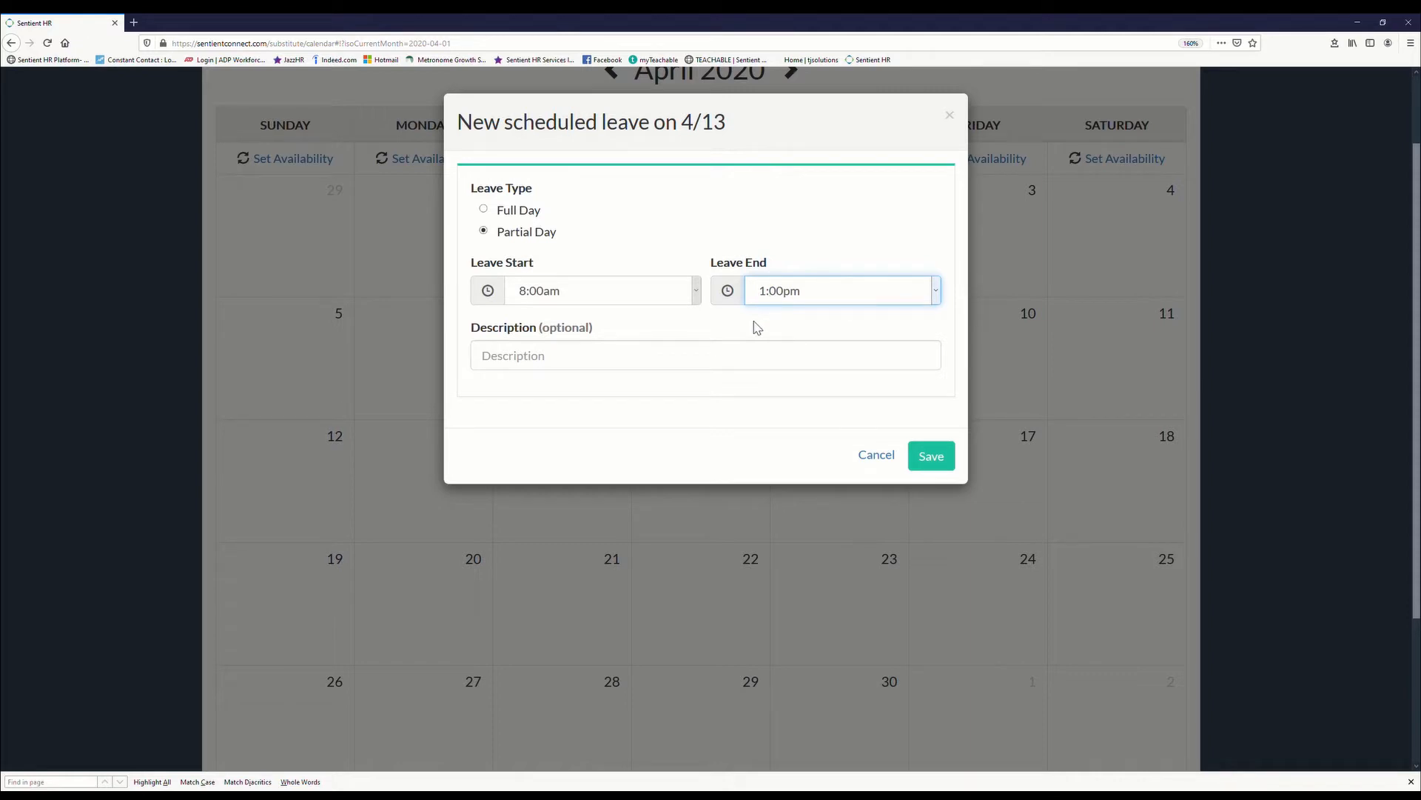
Step: Enter "Dentist Appointment- half day." as the leave description and save the April 13 leave
click(756, 371)
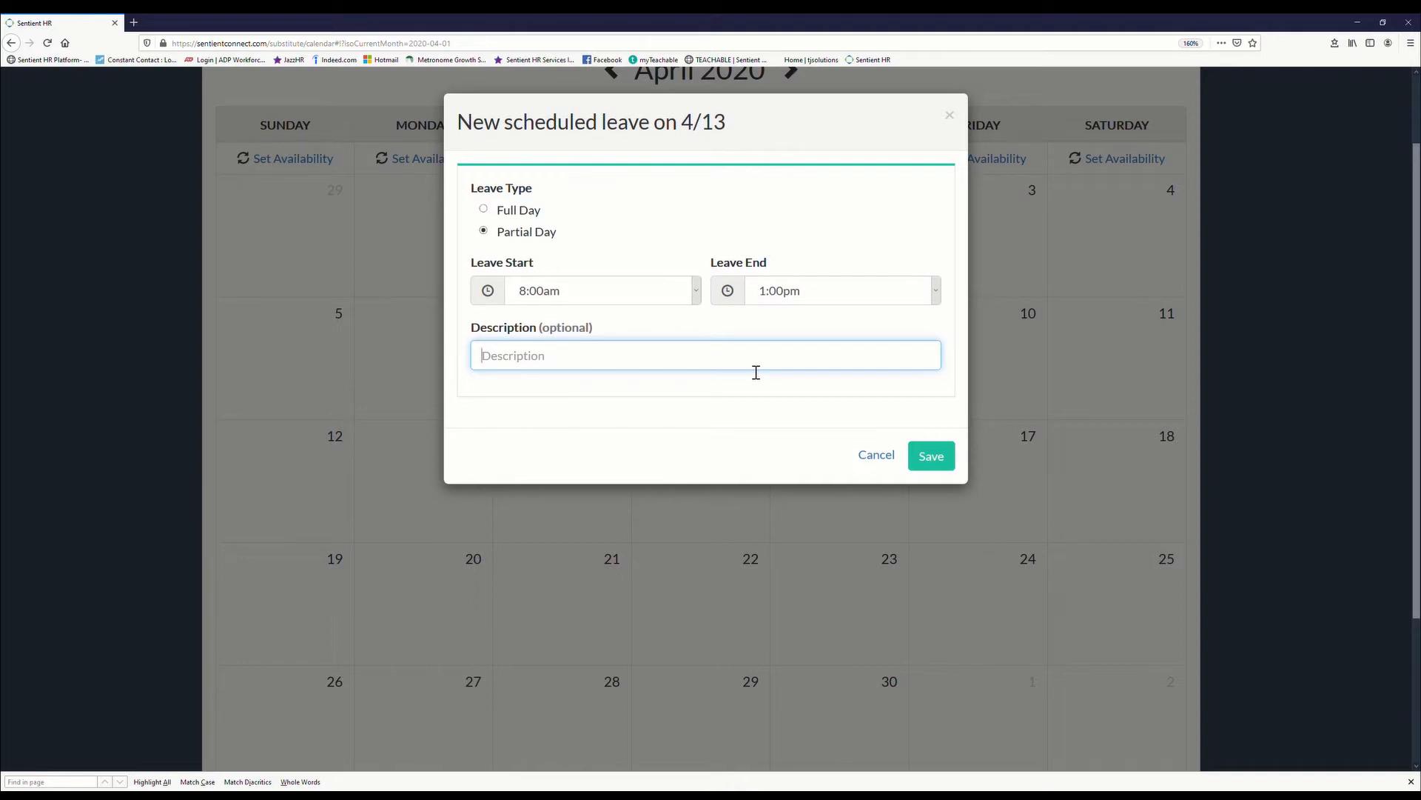
text(Dentist Appointment- half da)
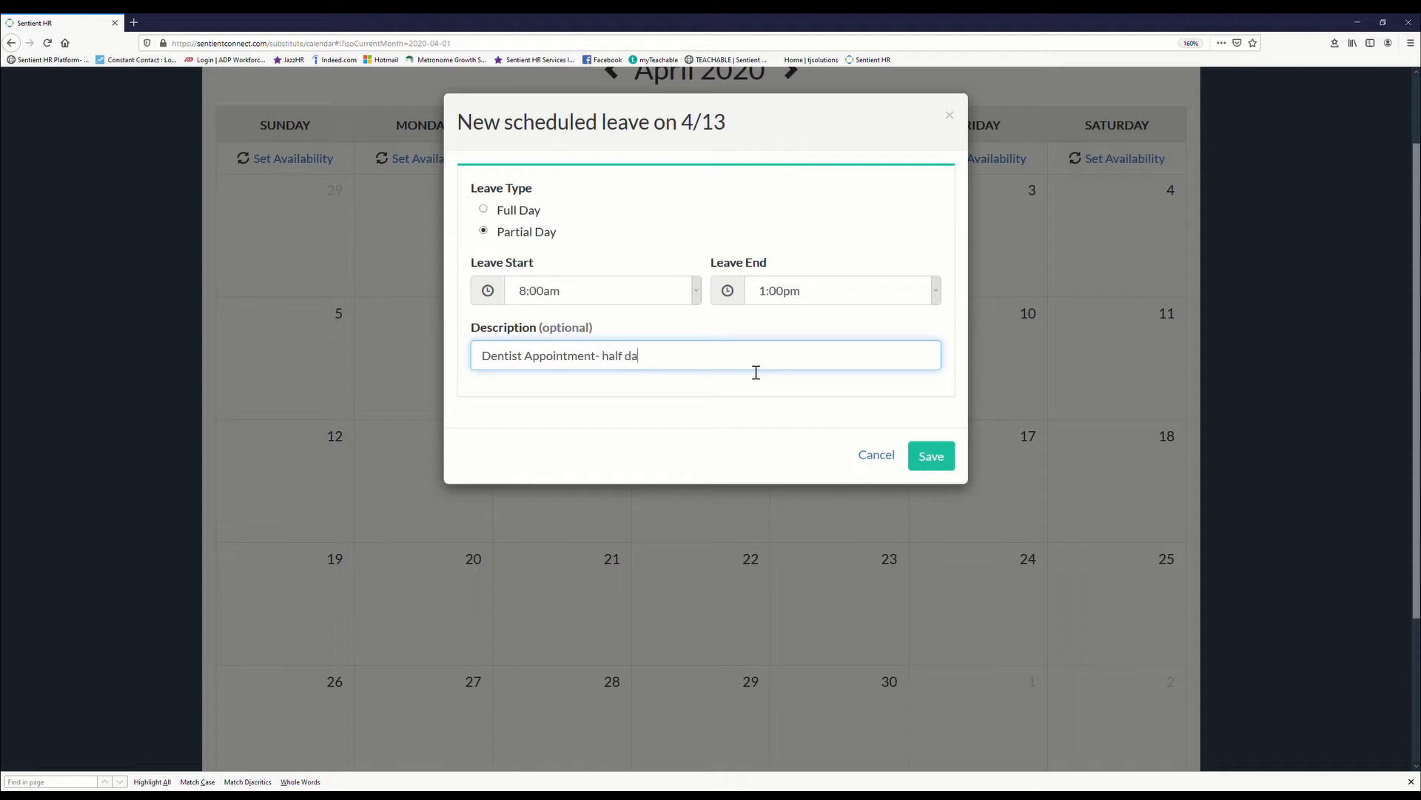
text(y.)
click(931, 455)
Step: Schedule a full-day leave on April 20 with the description "Online course - full day." and save it
mouse_move(476, 492)
scroll(477, 493, down, 2)
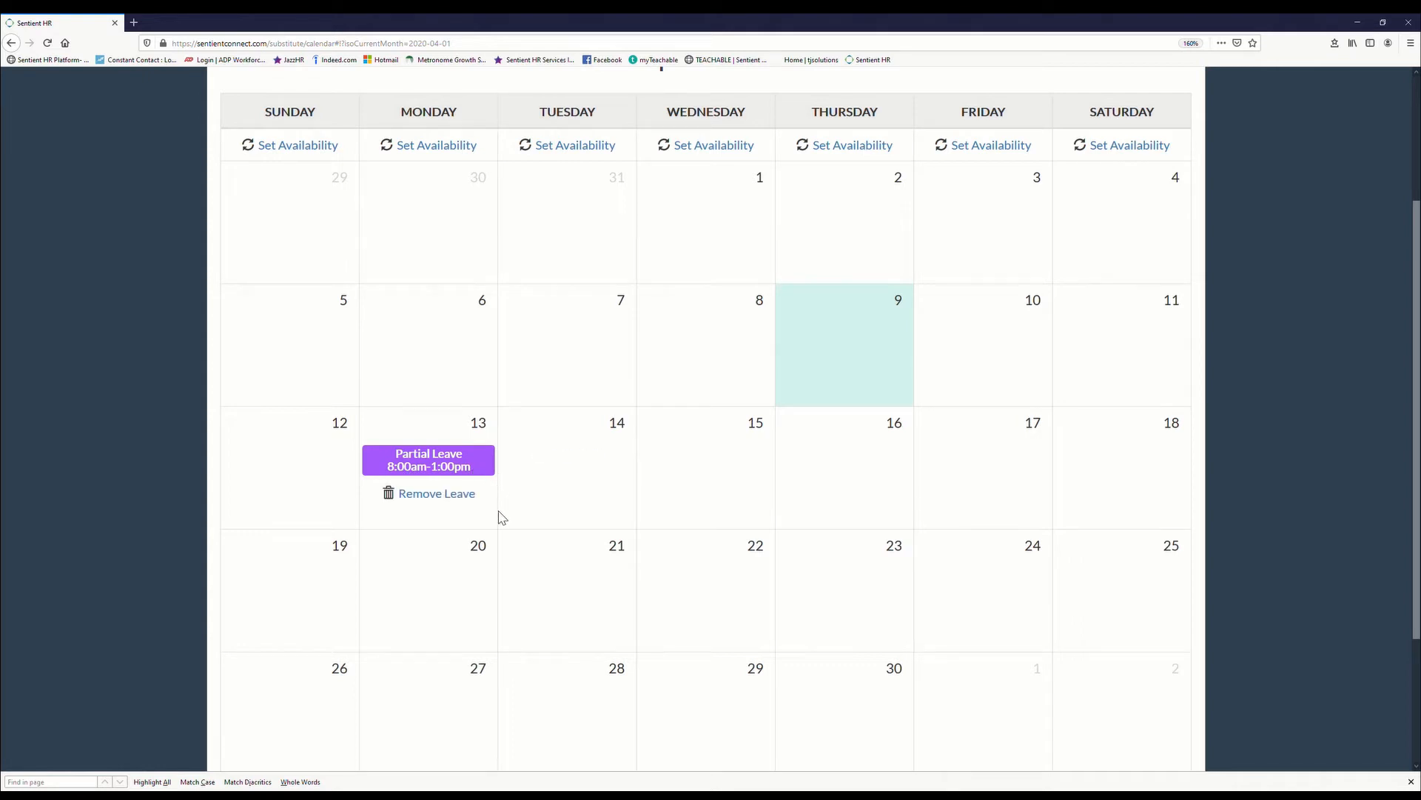
scroll(492, 524, down, 2)
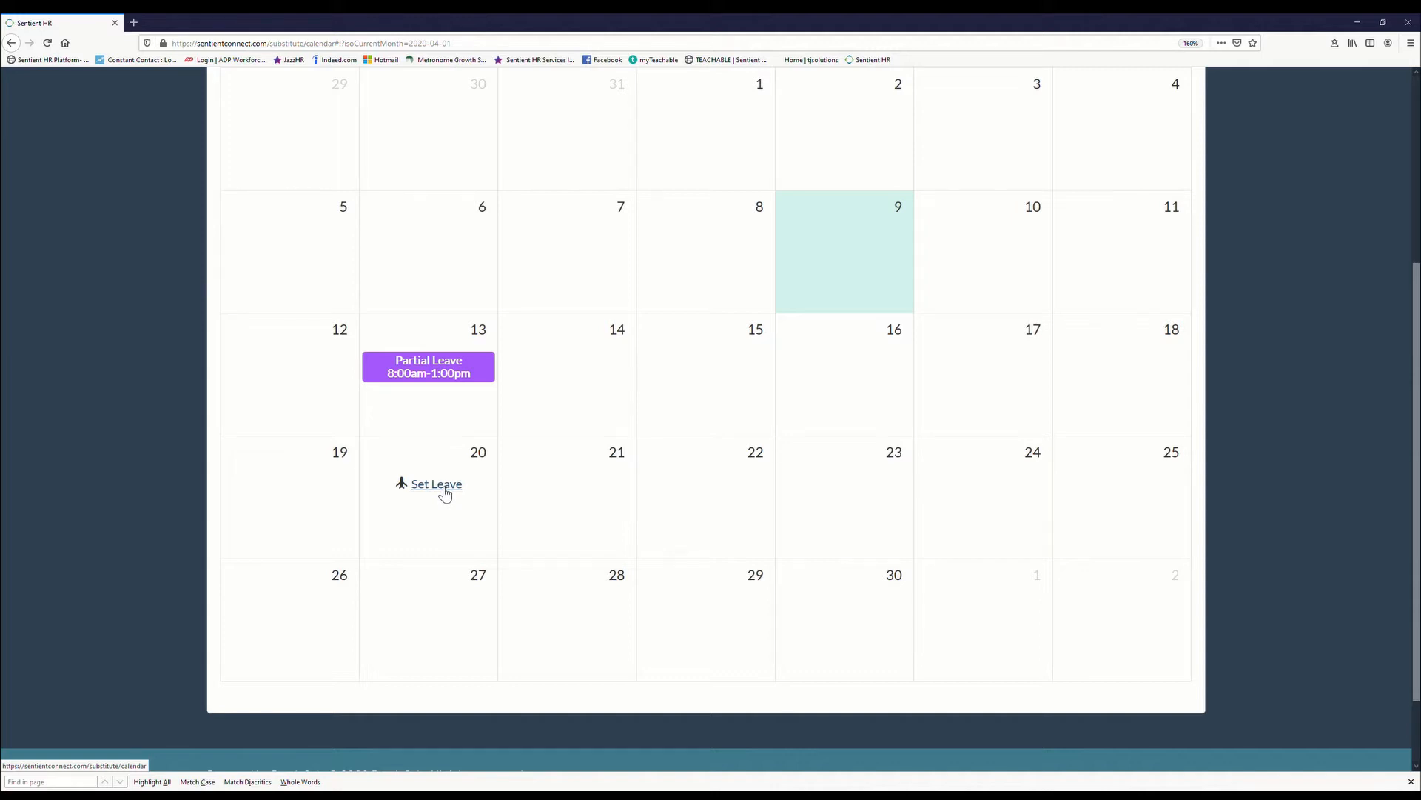
scroll(443, 492, up, 2)
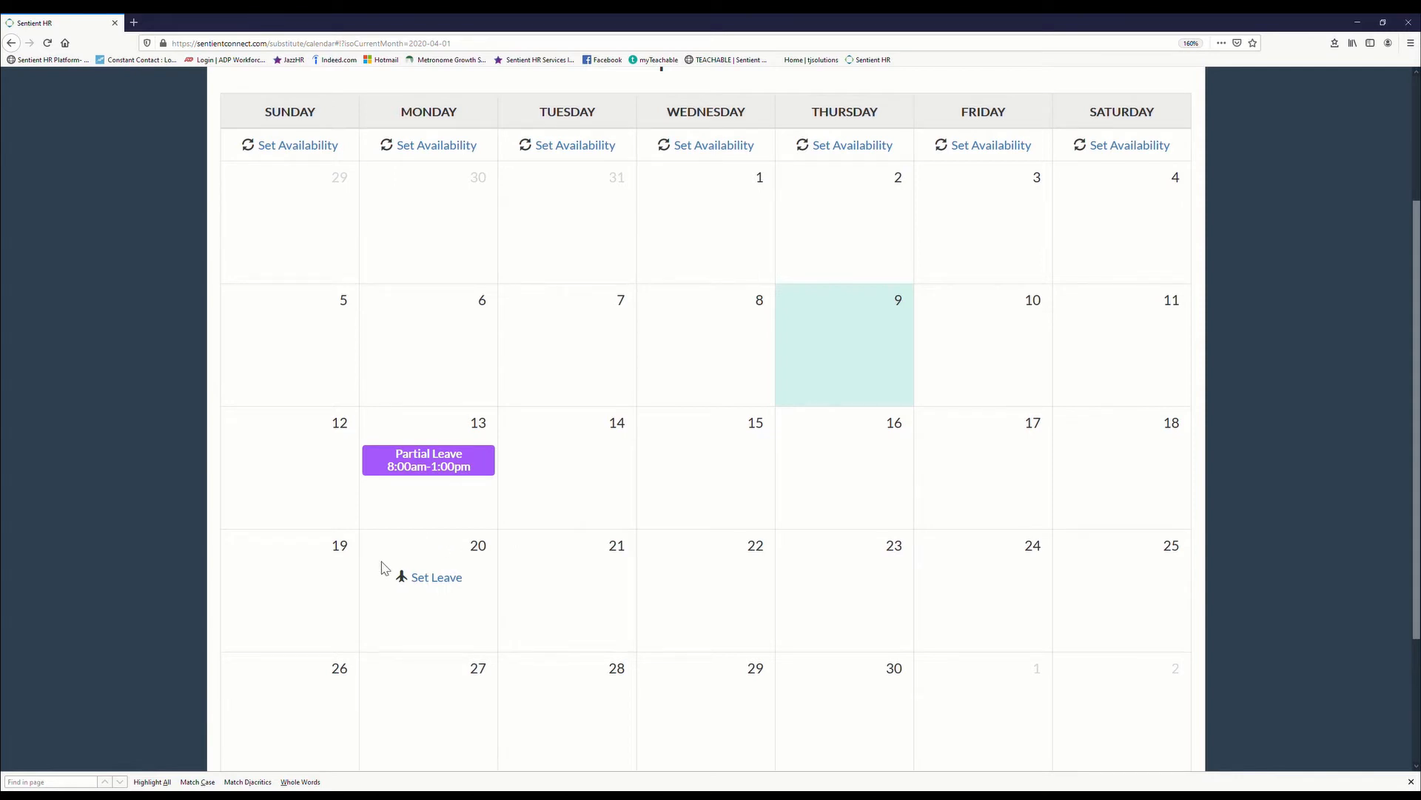
click(436, 578)
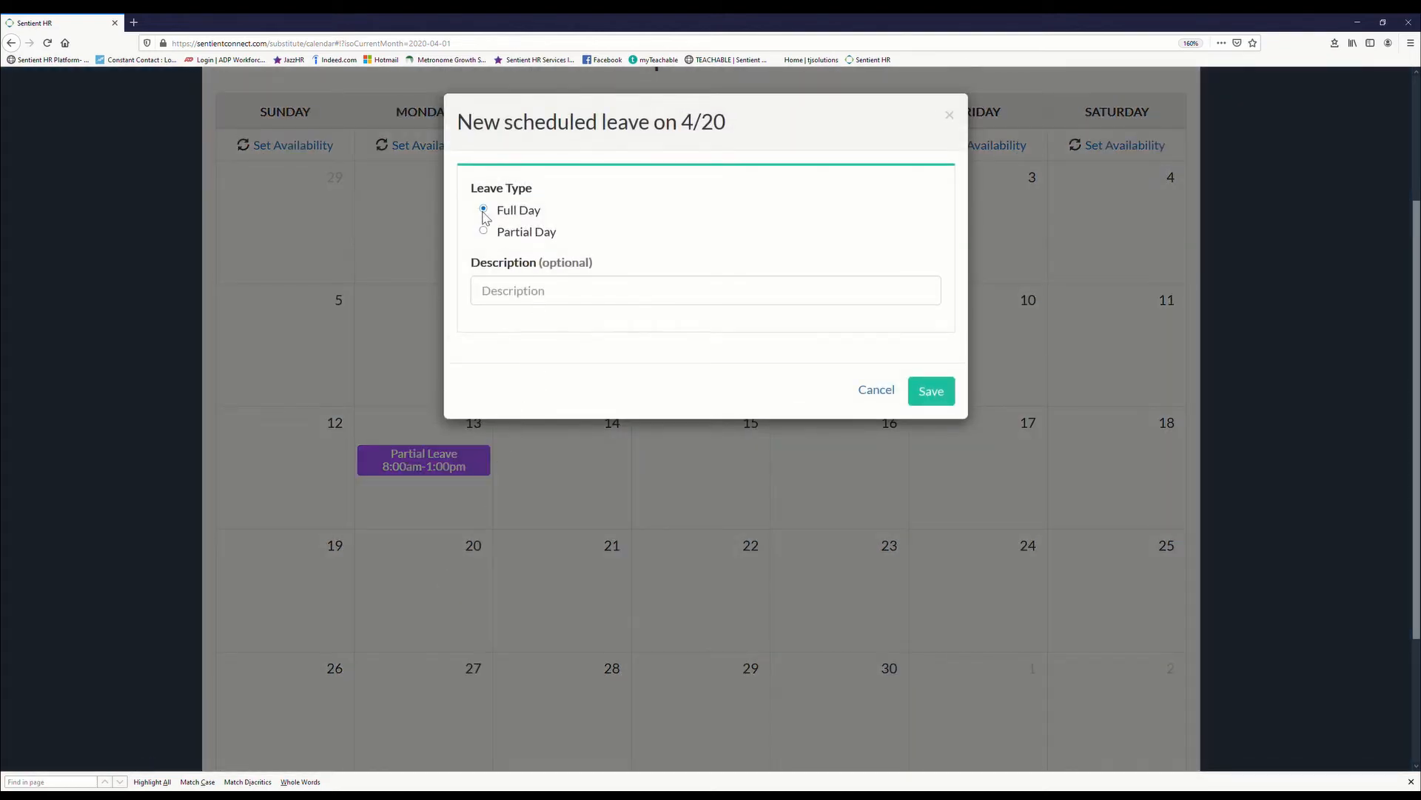
click(557, 300)
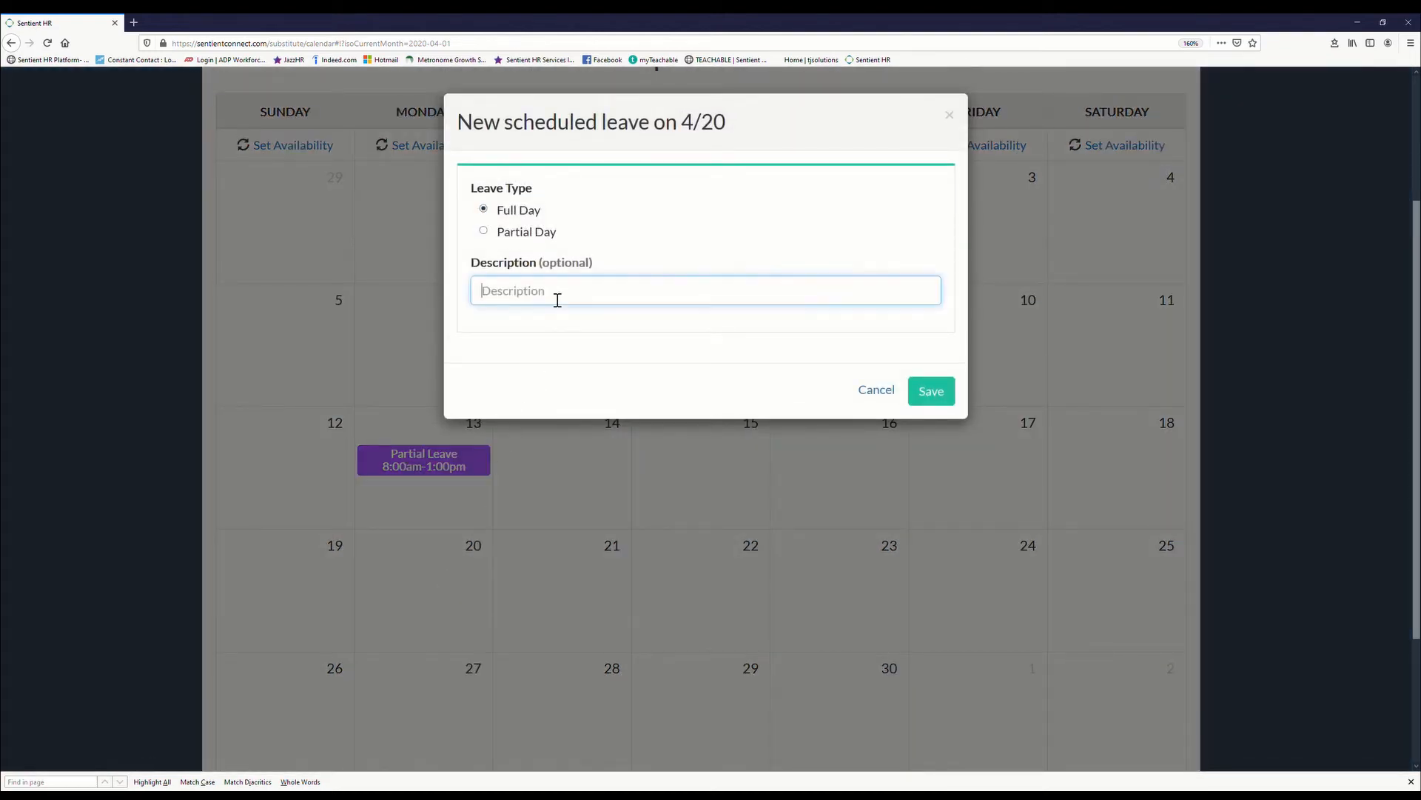
text(Online course - full day.)
click(952, 405)
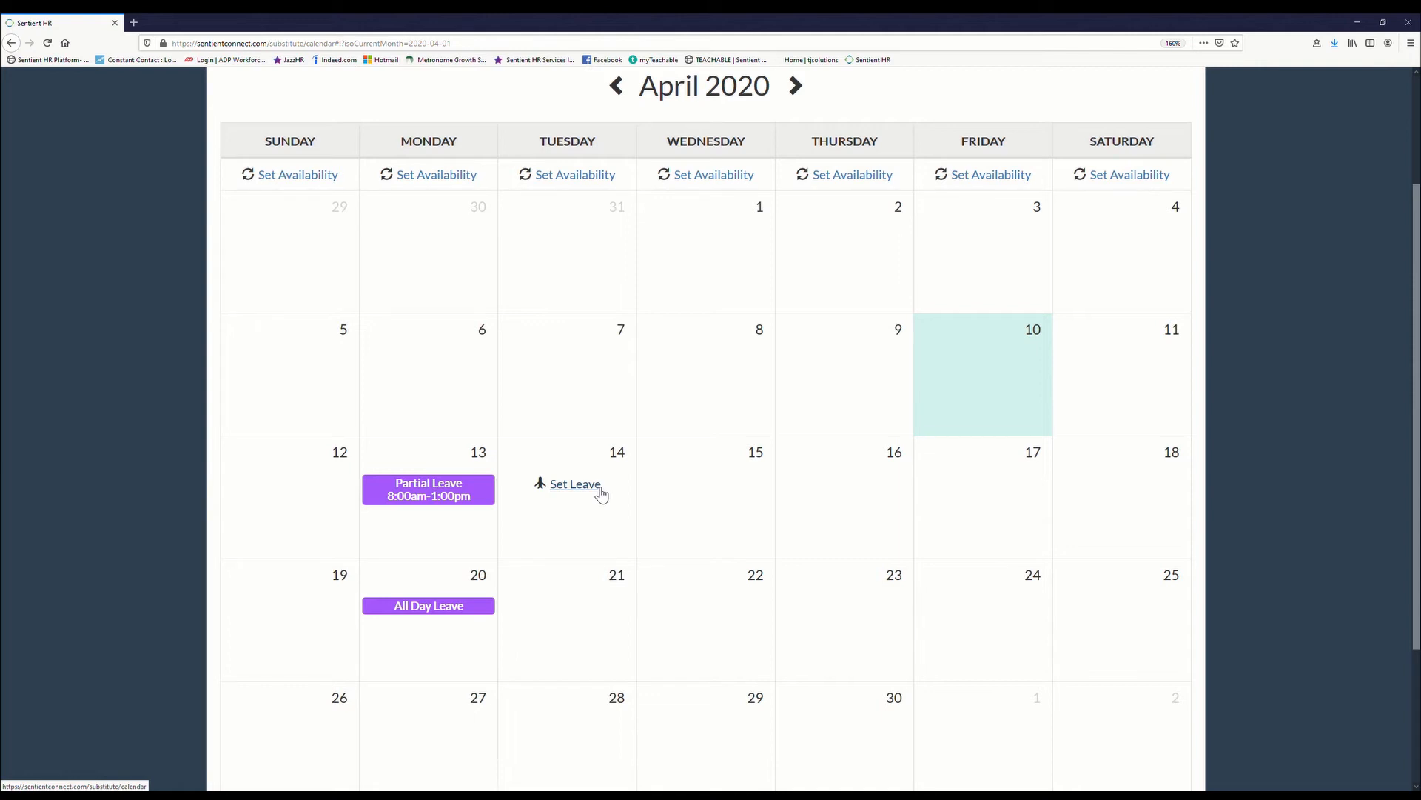
Step: Remove the all-day leave from April 20
mouse_move(469, 591)
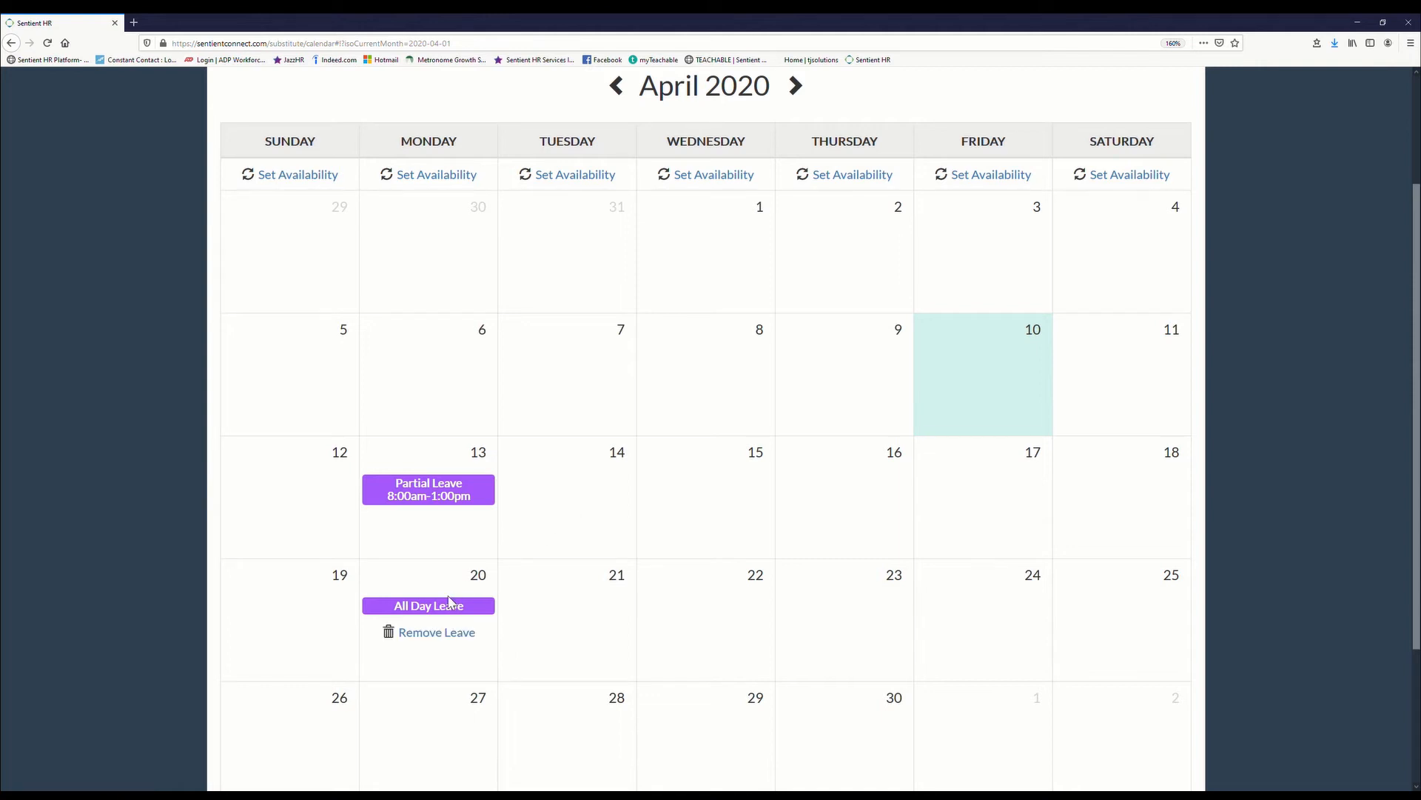
click(444, 636)
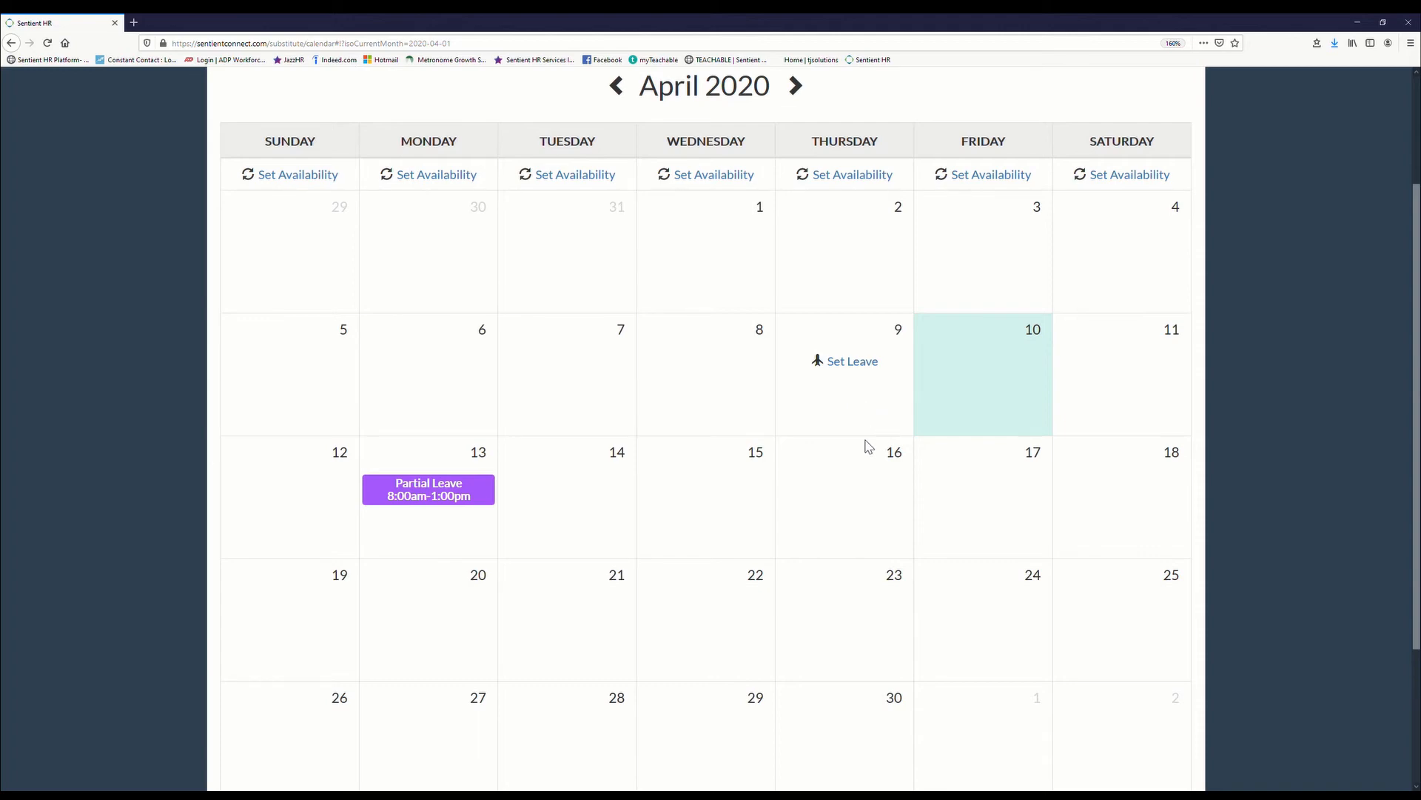
Step: Set the repeating Thursday availability to No Availability, save it, and check the May 2020 calendar before returning to April
click(841, 181)
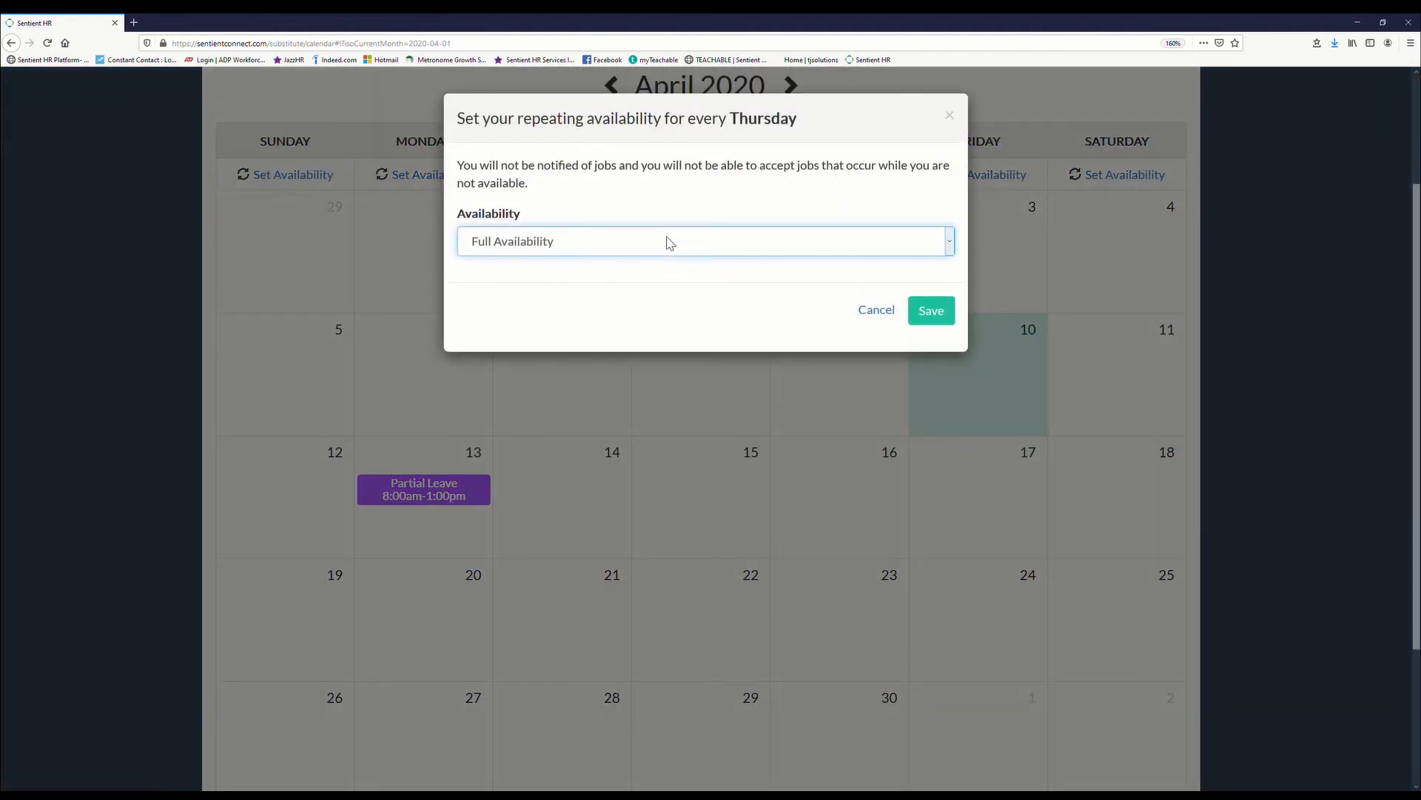
click(528, 333)
click(935, 321)
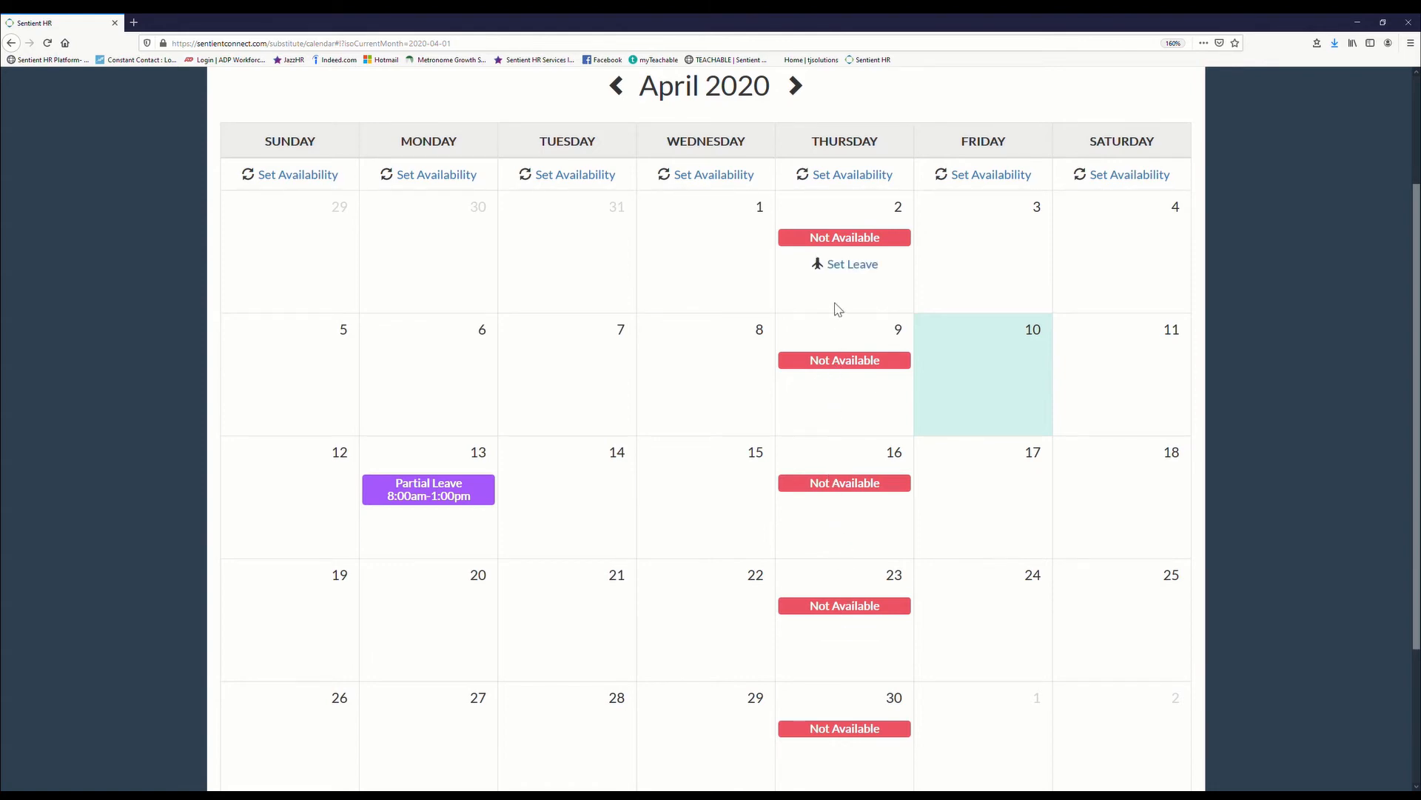
click(795, 86)
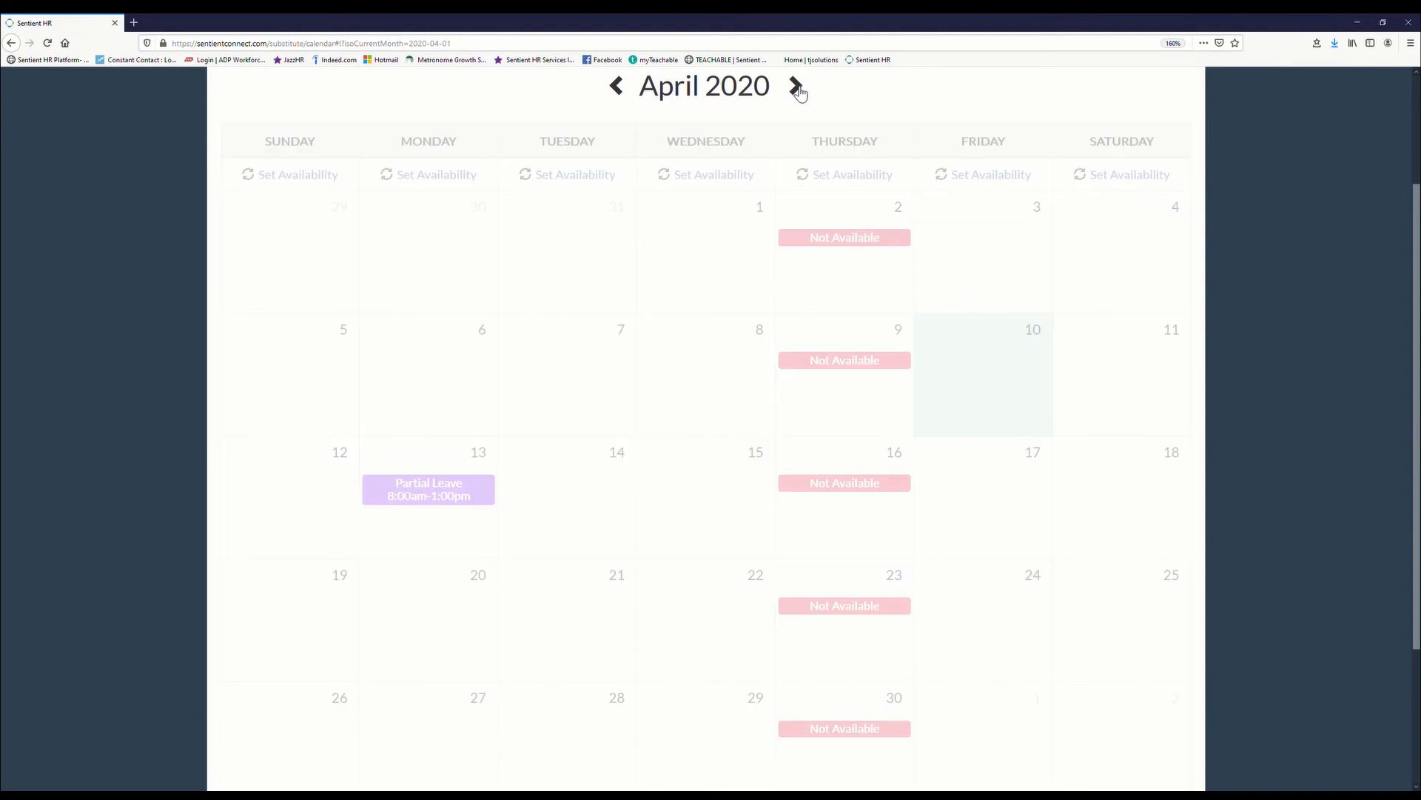
click(620, 86)
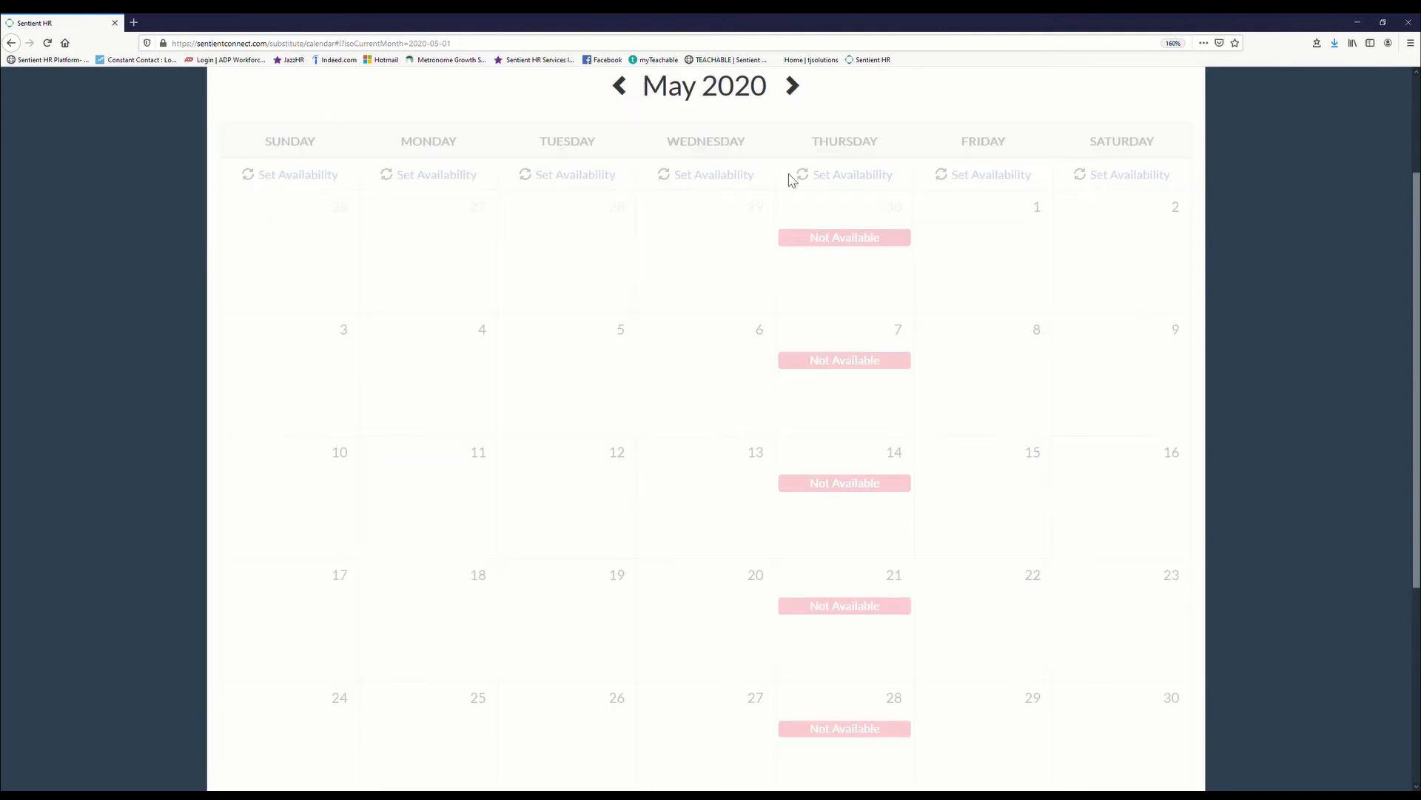
Step: Set the repeating Friday availability to Partial Availability from 12:00 PM to 6:00 PM and save it
mouse_move(977, 243)
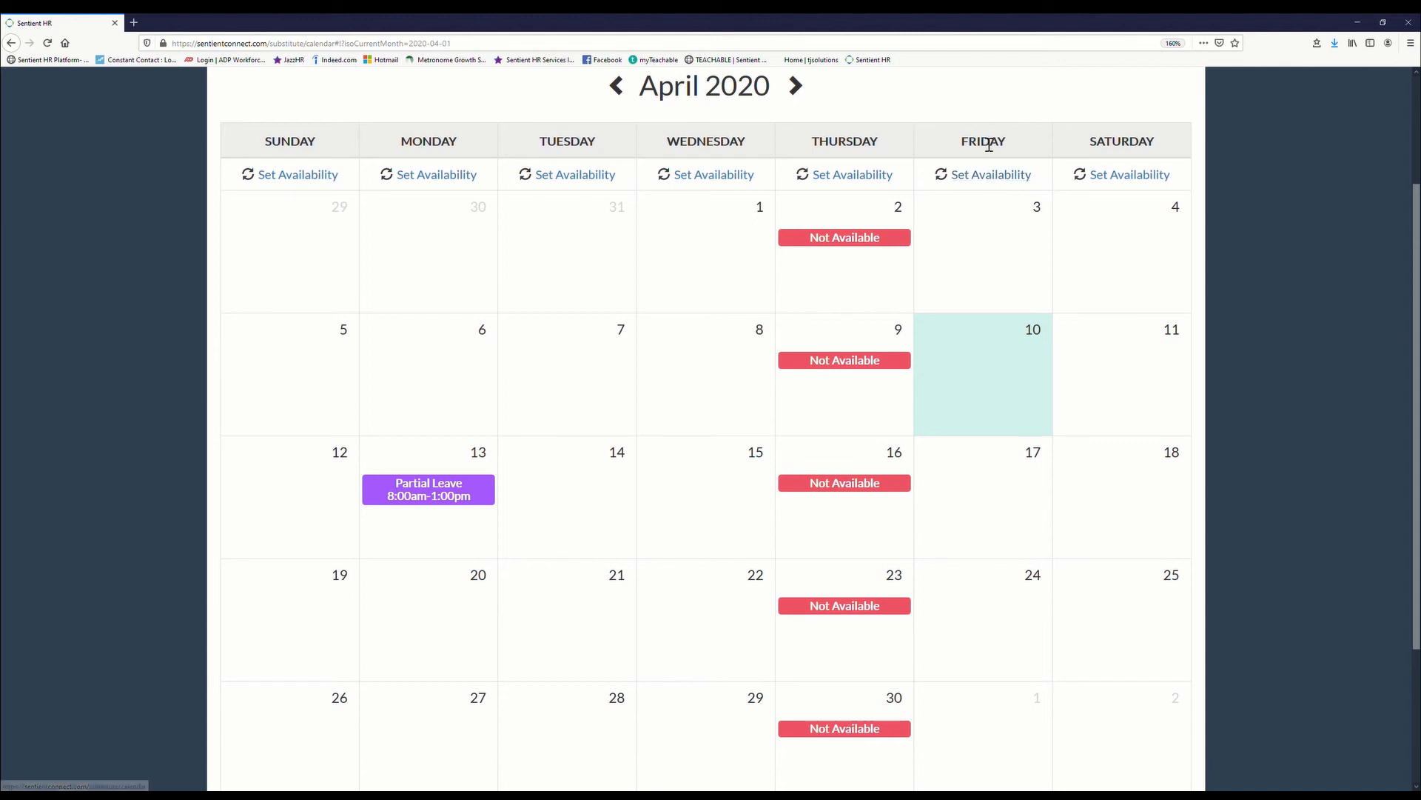
click(978, 181)
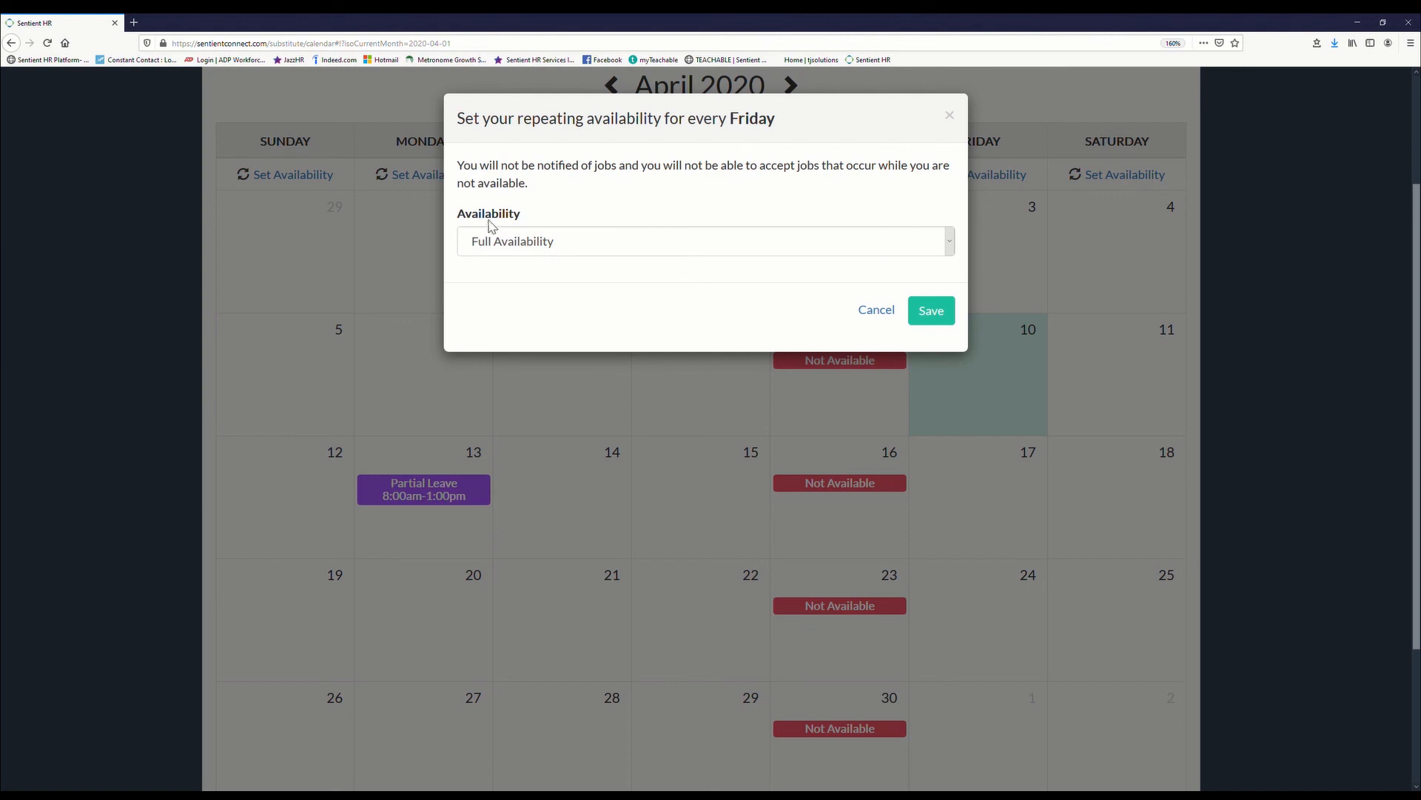
click(611, 253)
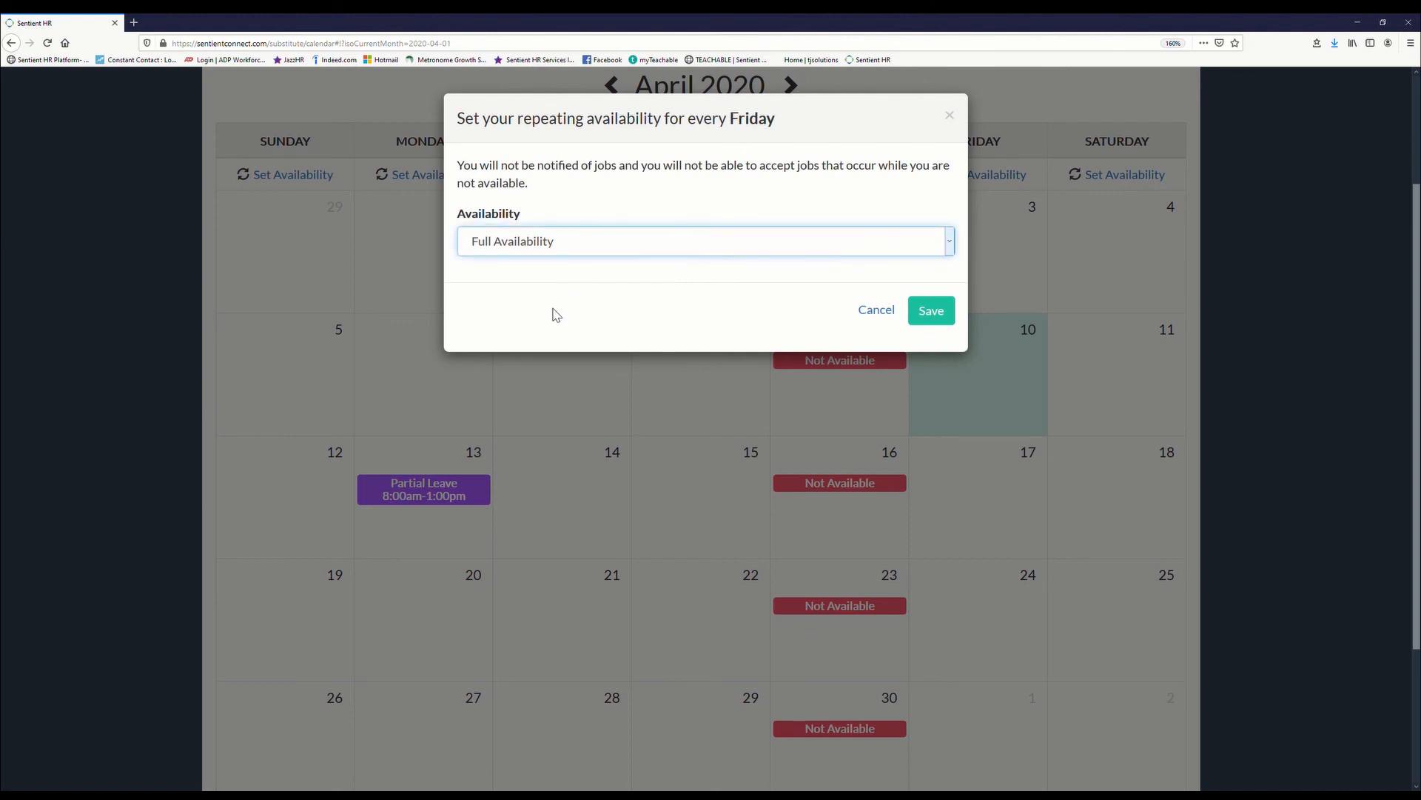
key(Down)
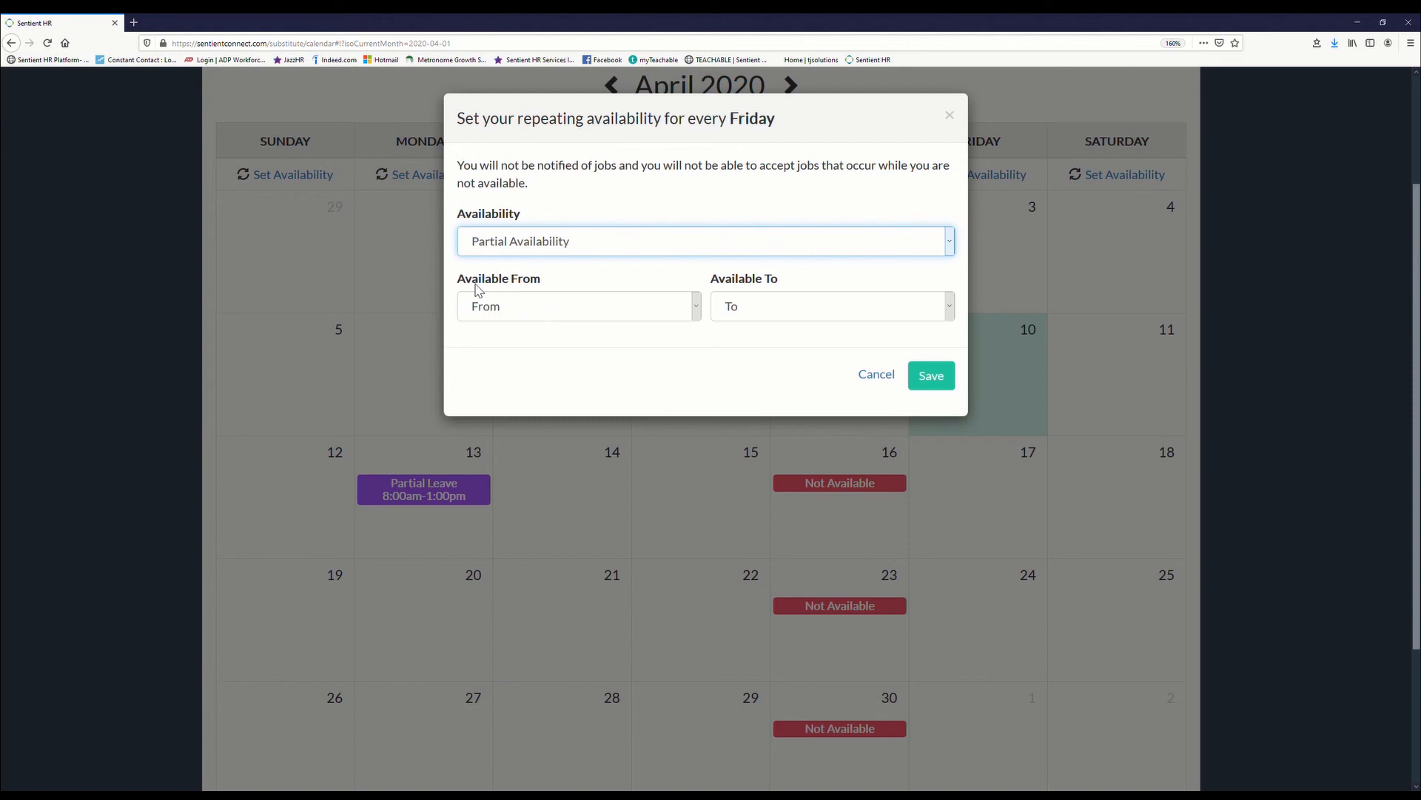
click(574, 308)
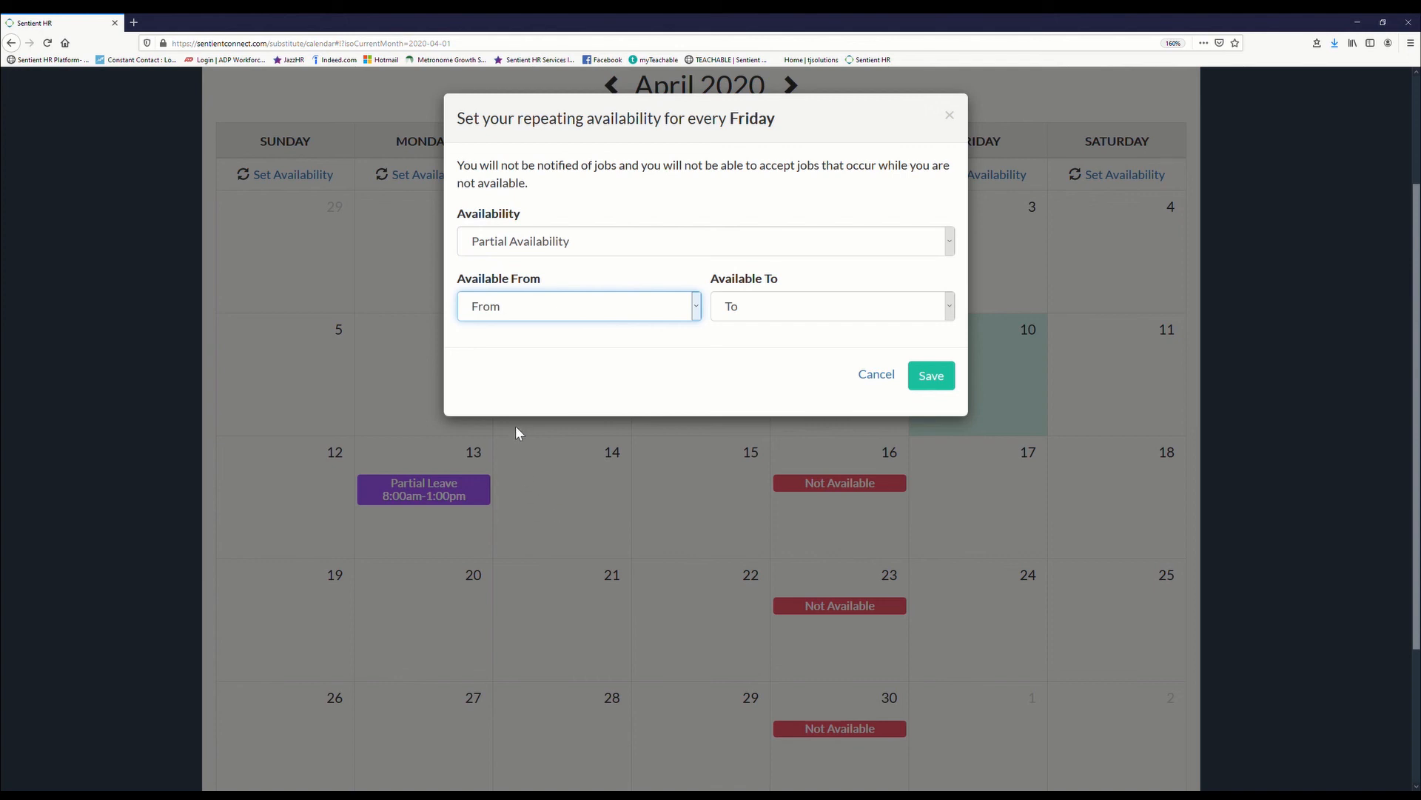
click(516, 381)
click(780, 309)
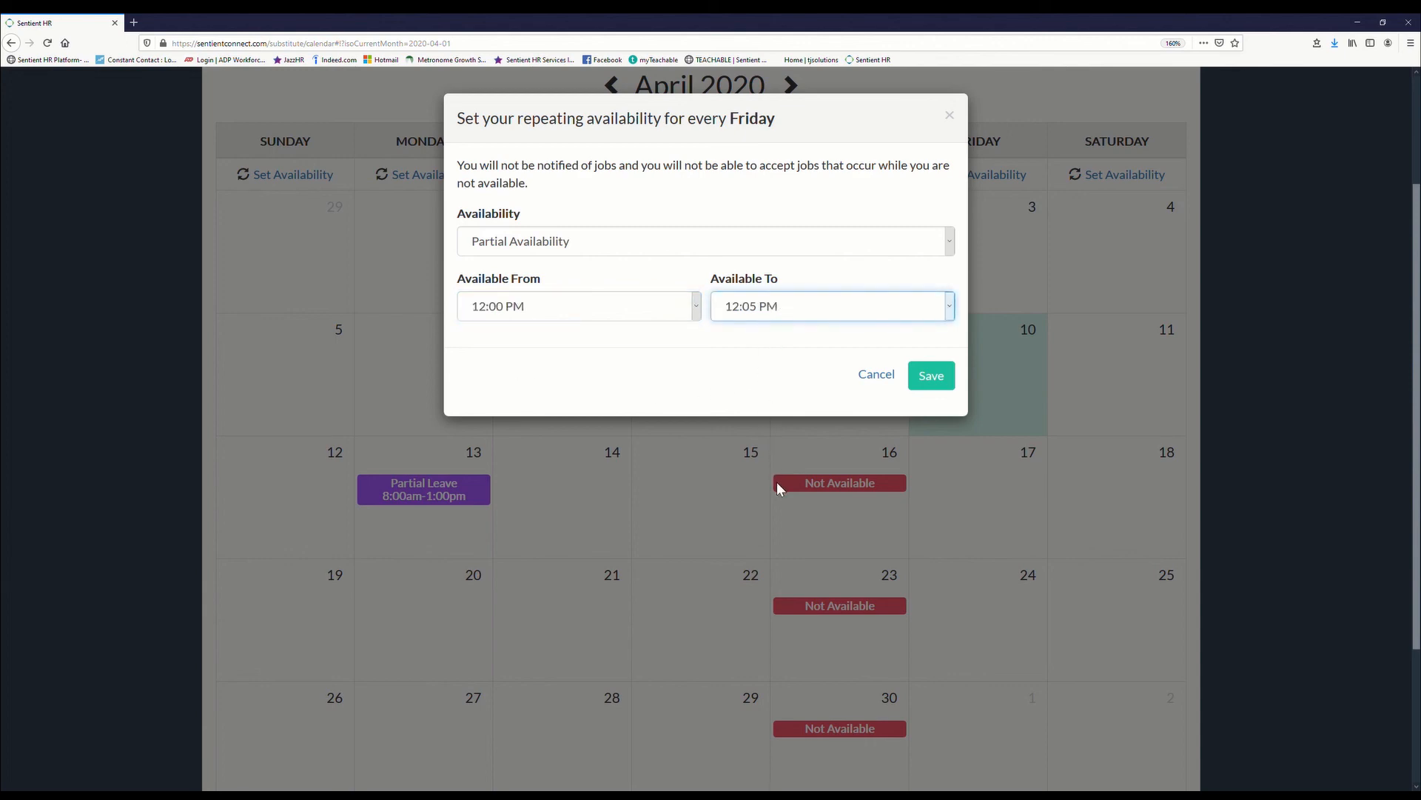
click(751, 351)
click(939, 392)
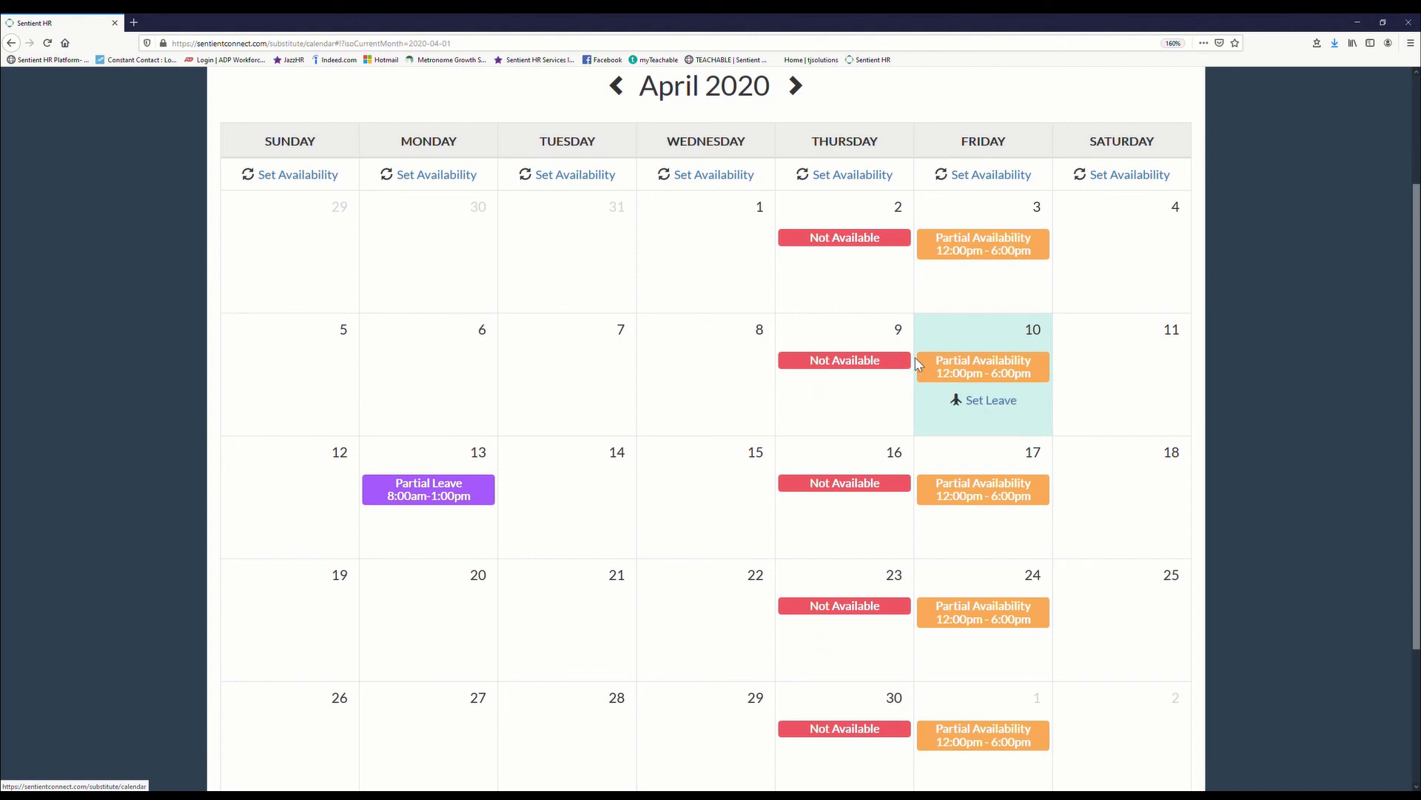
Step: Set the repeating Thursday availability back to Full Availability and save it
click(851, 176)
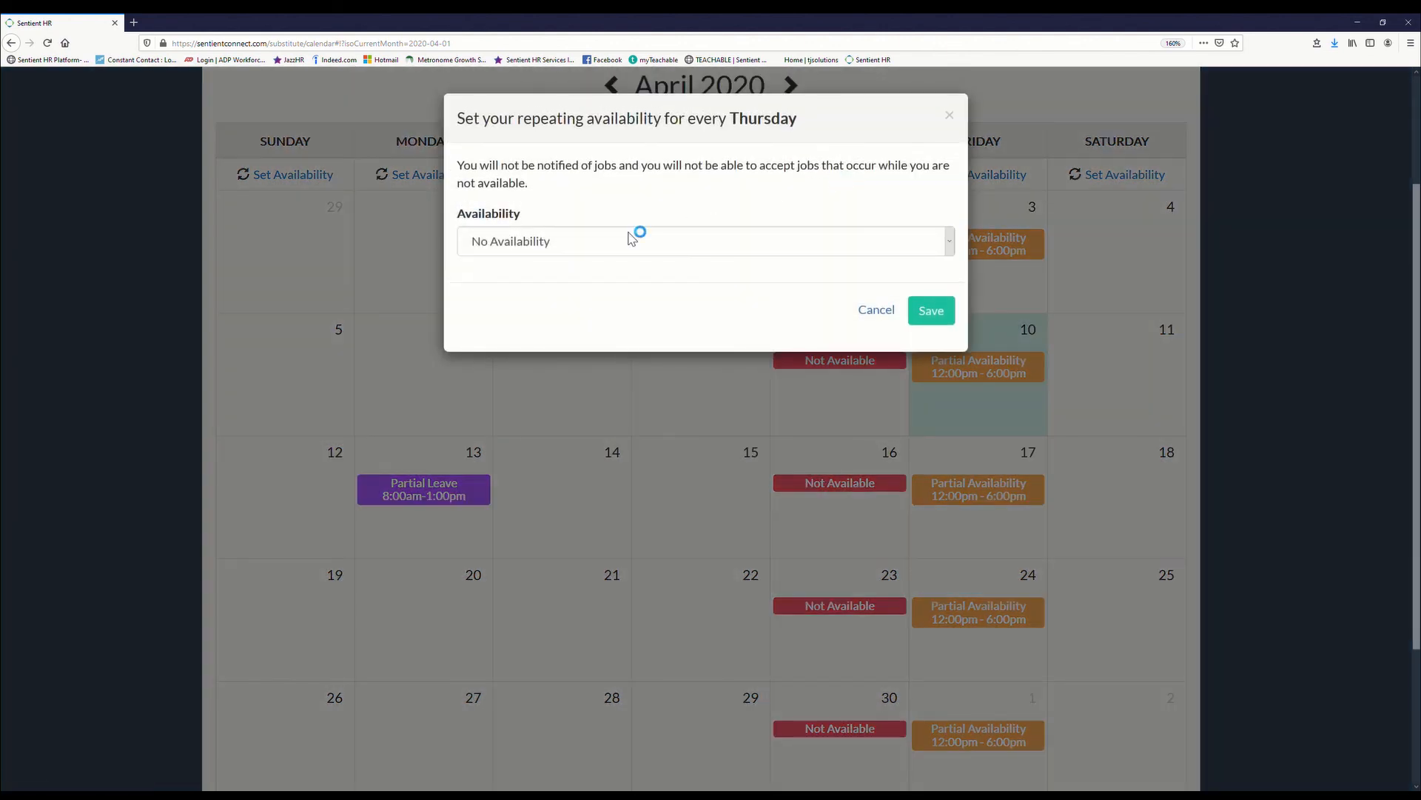
click(548, 289)
click(918, 326)
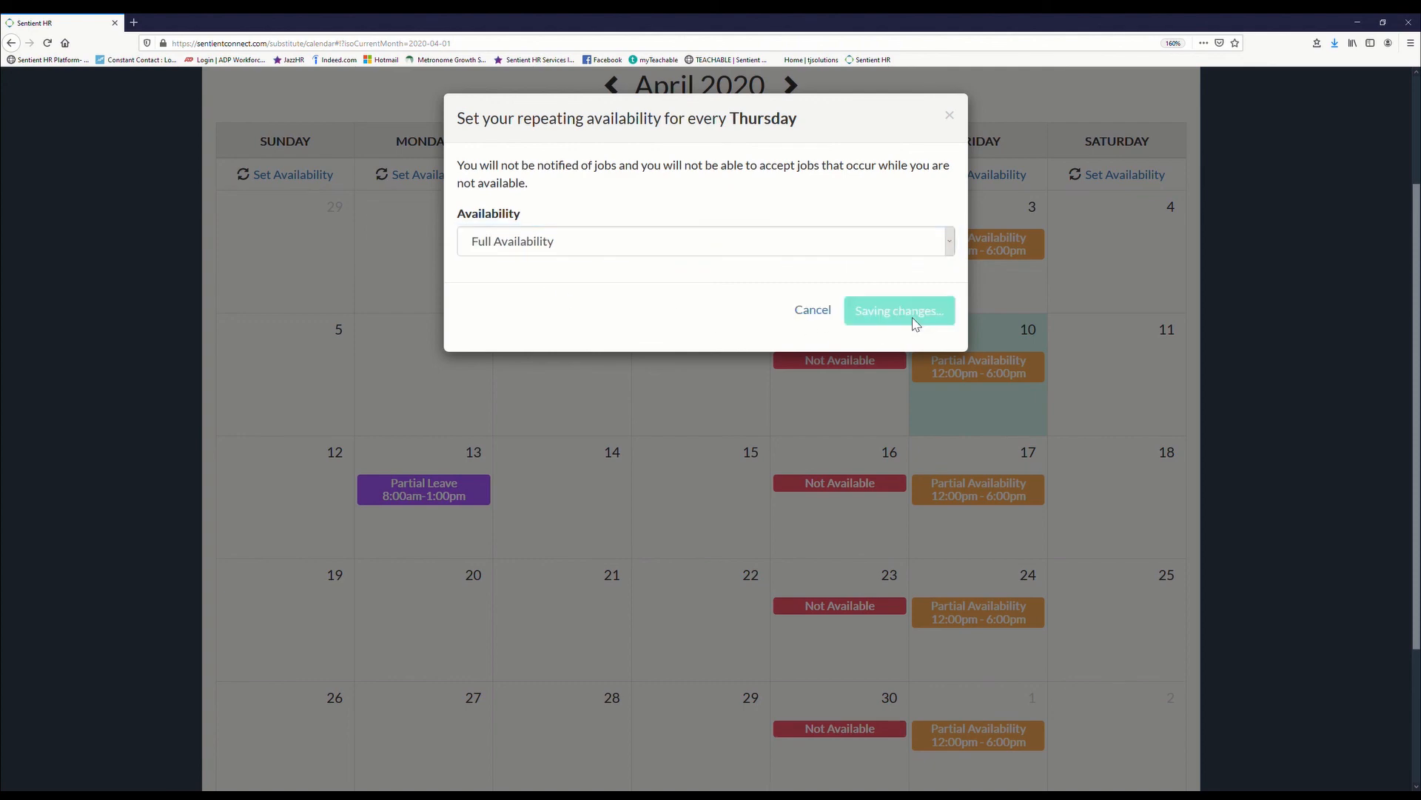